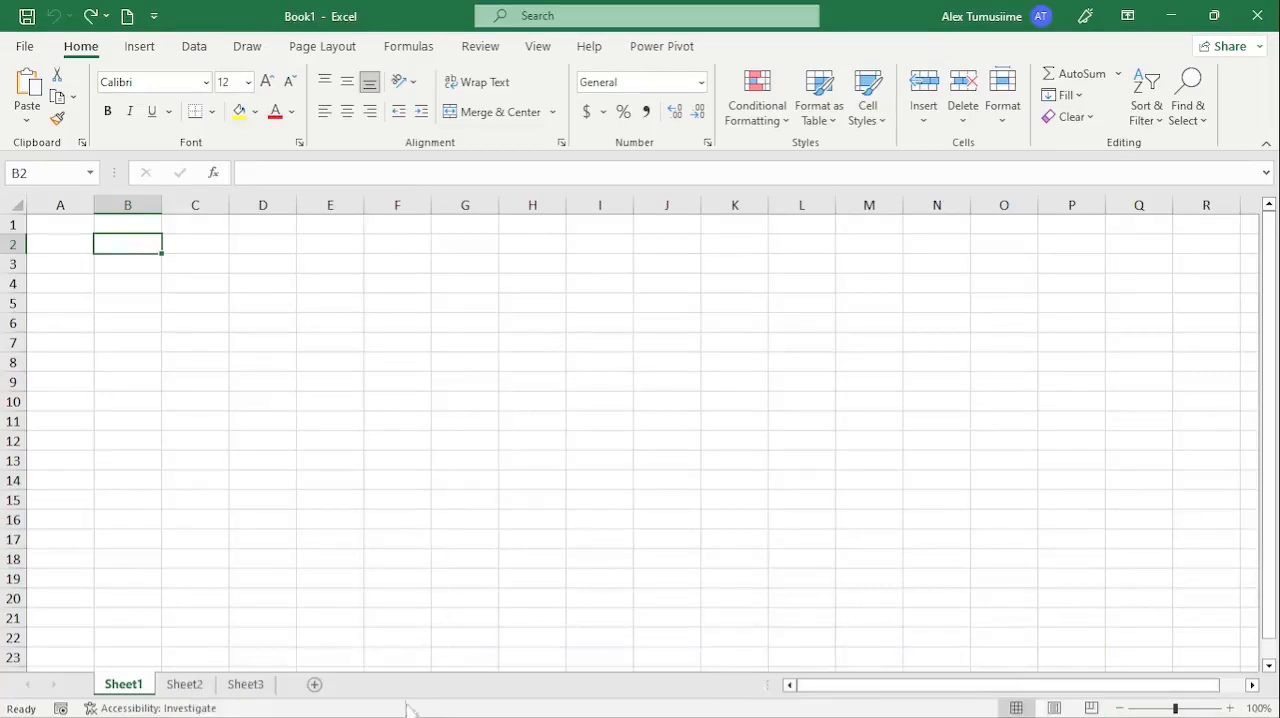
Switch to the SDG Regions PDF in Adobe Reader and copy Table A.4 from its title through the South-east Asia row.
click(435, 700)
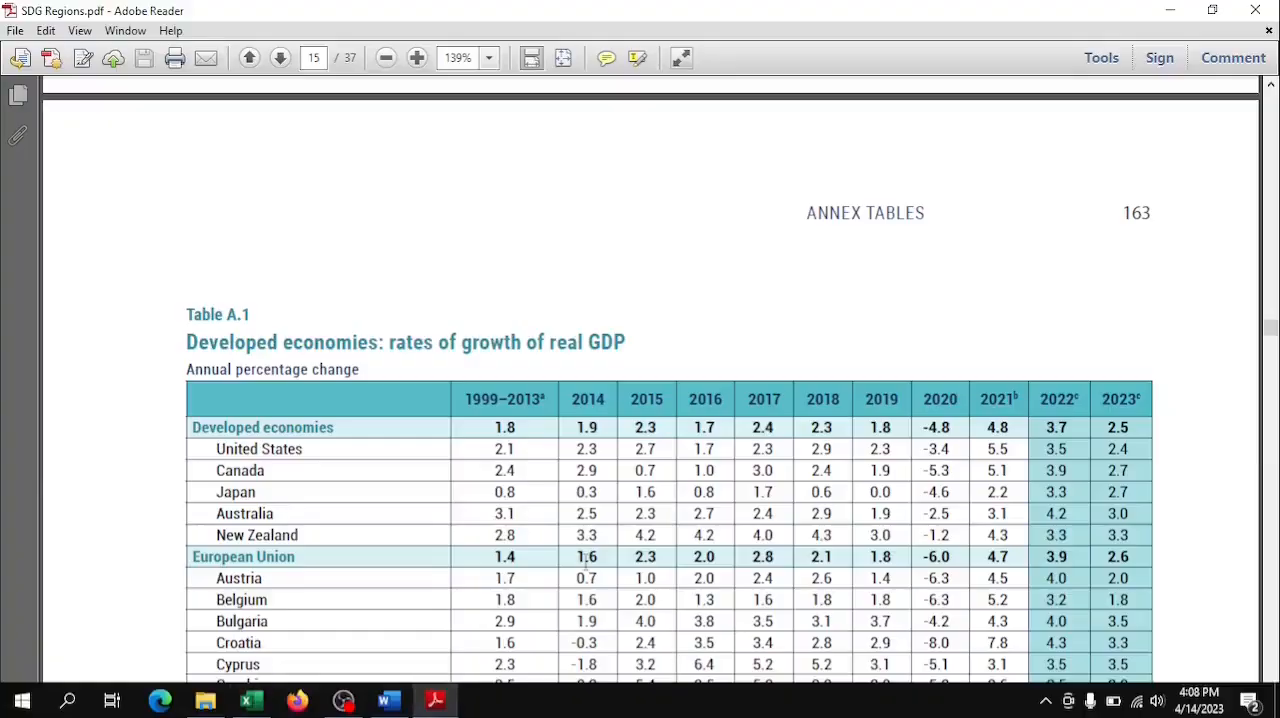
scroll(480, 383, down, 3)
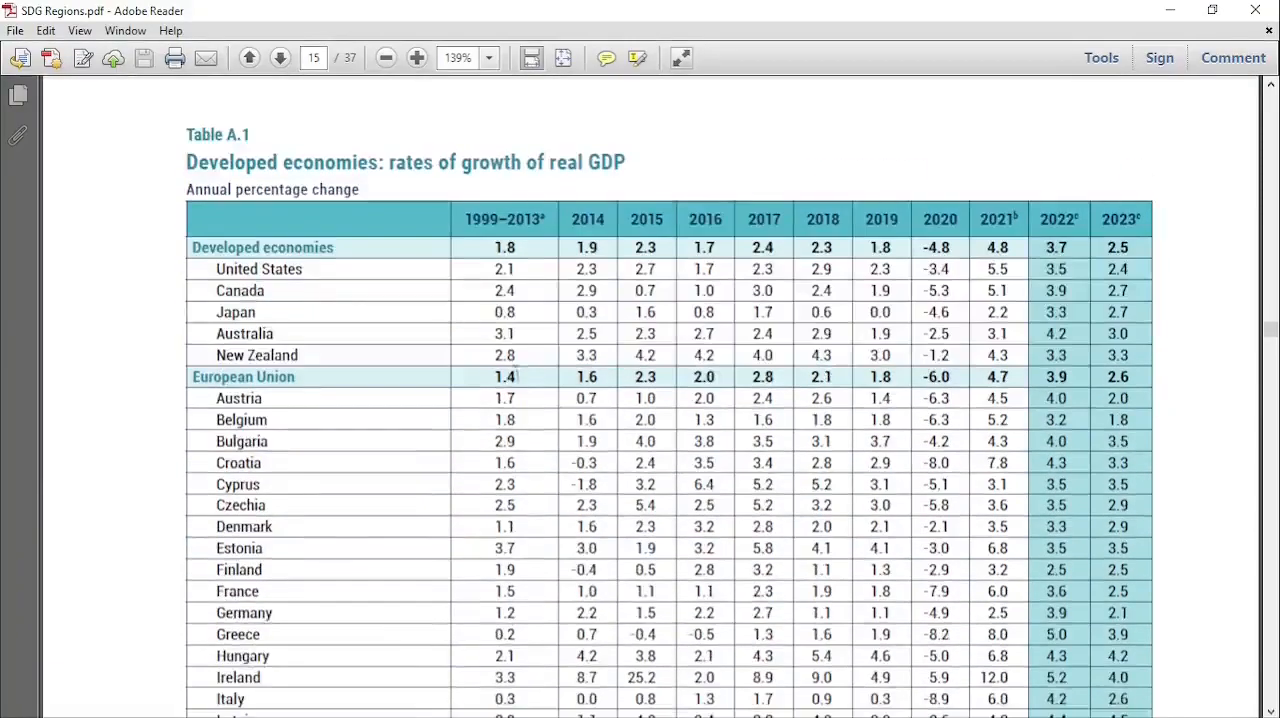
scroll(517, 376, down, 20)
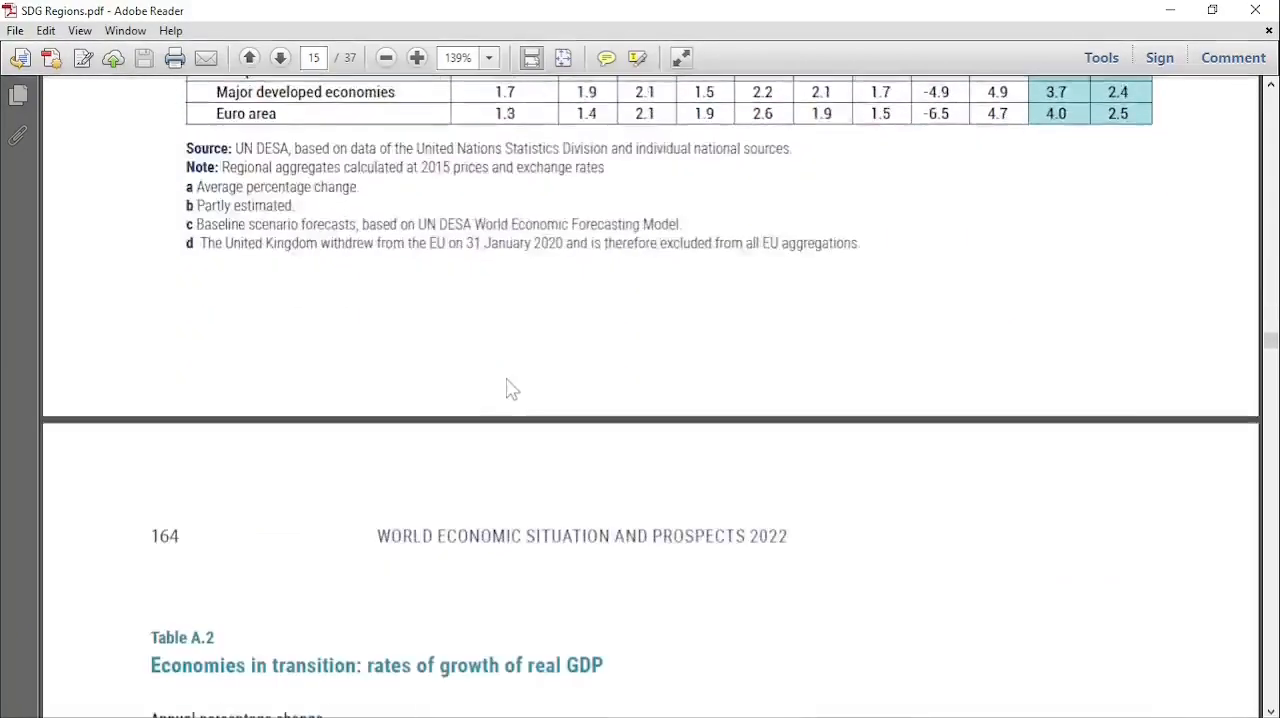
scroll(510, 388, down, 7)
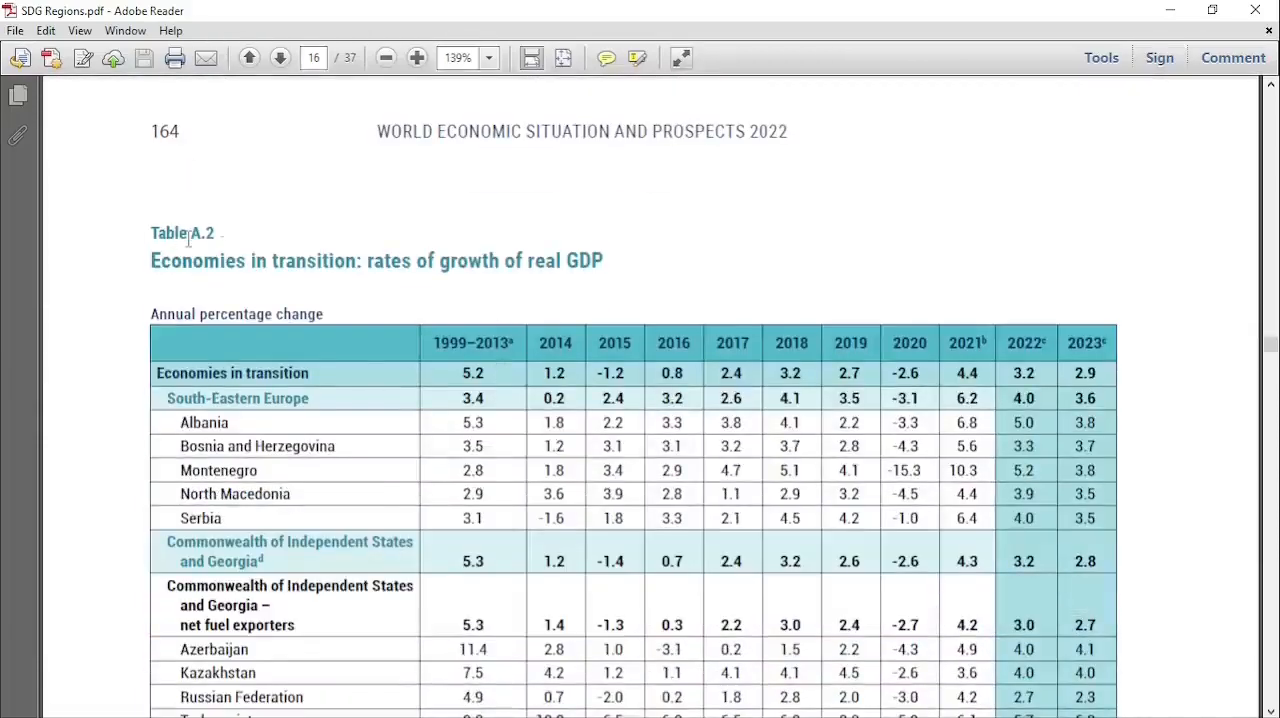
drag(1269, 350, 1273, 442)
scroll(383, 416, up, 3)
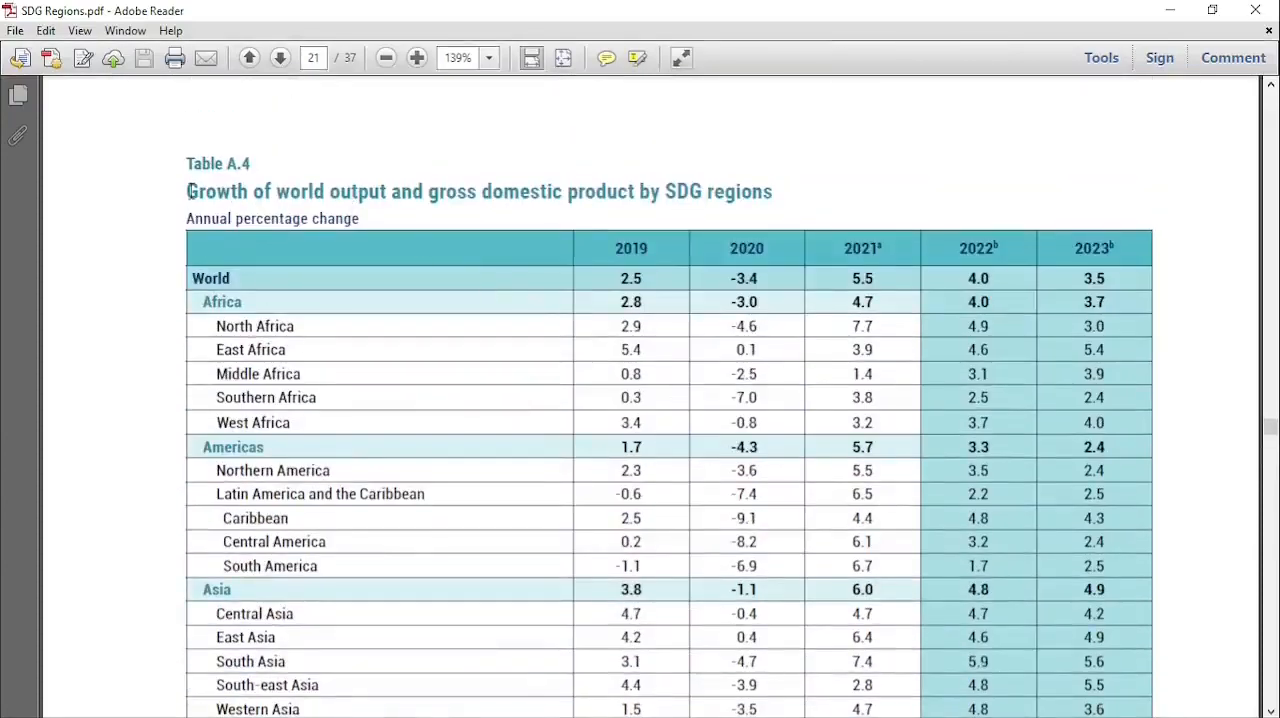
drag(189, 191, 1105, 688)
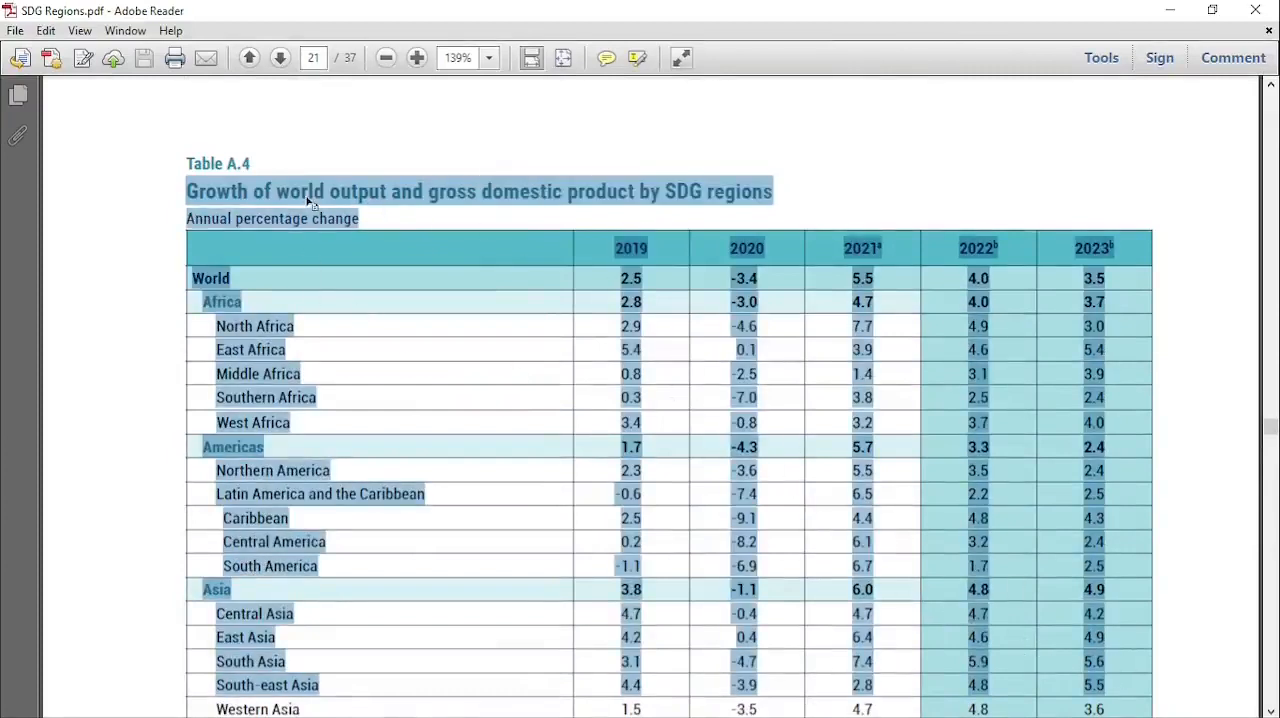
right_click(308, 200)
click(353, 212)
Try pasting the copied PDF table into cell B2 of Sheet1 in Excel, and undo the paste.
click(250, 700)
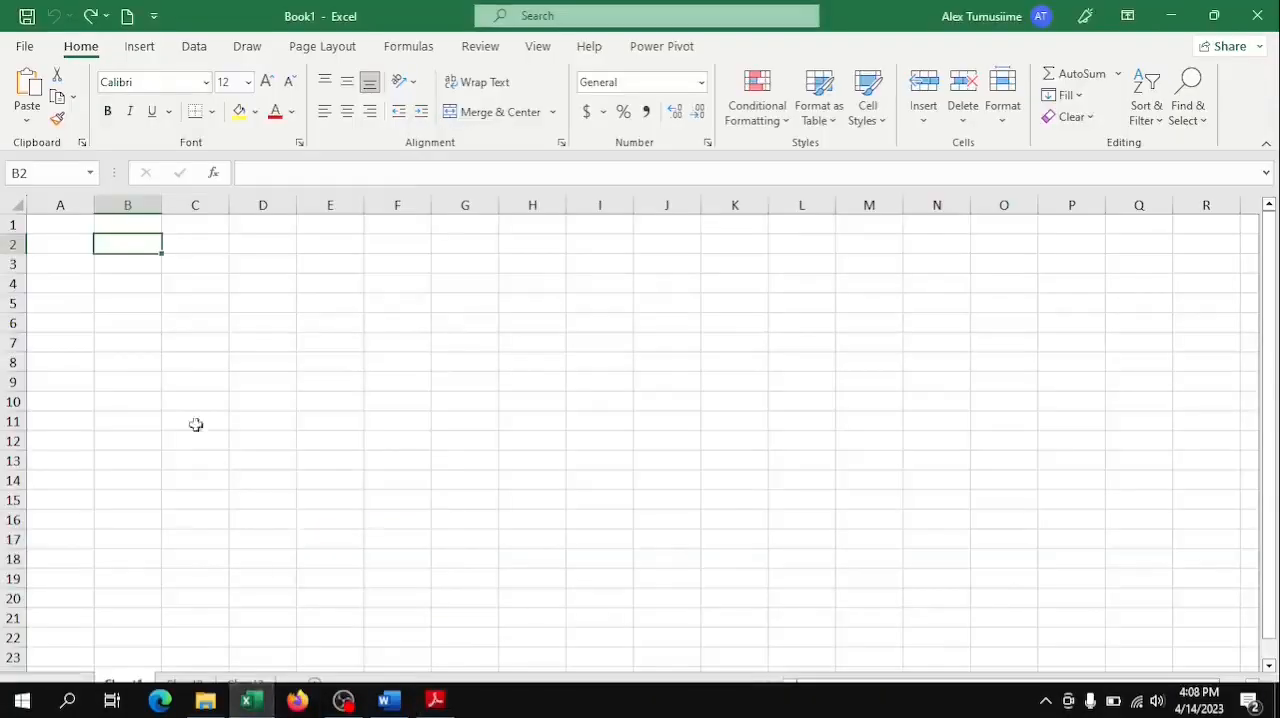
right_click(127, 243)
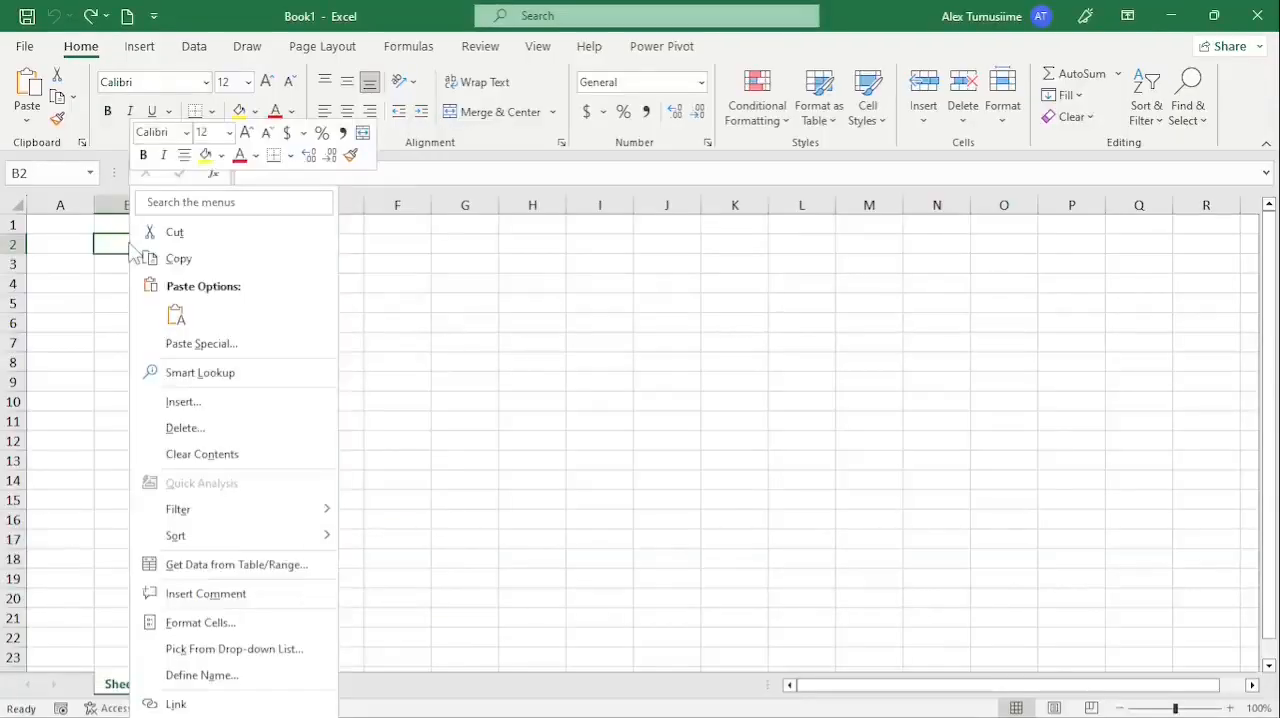
click(176, 318)
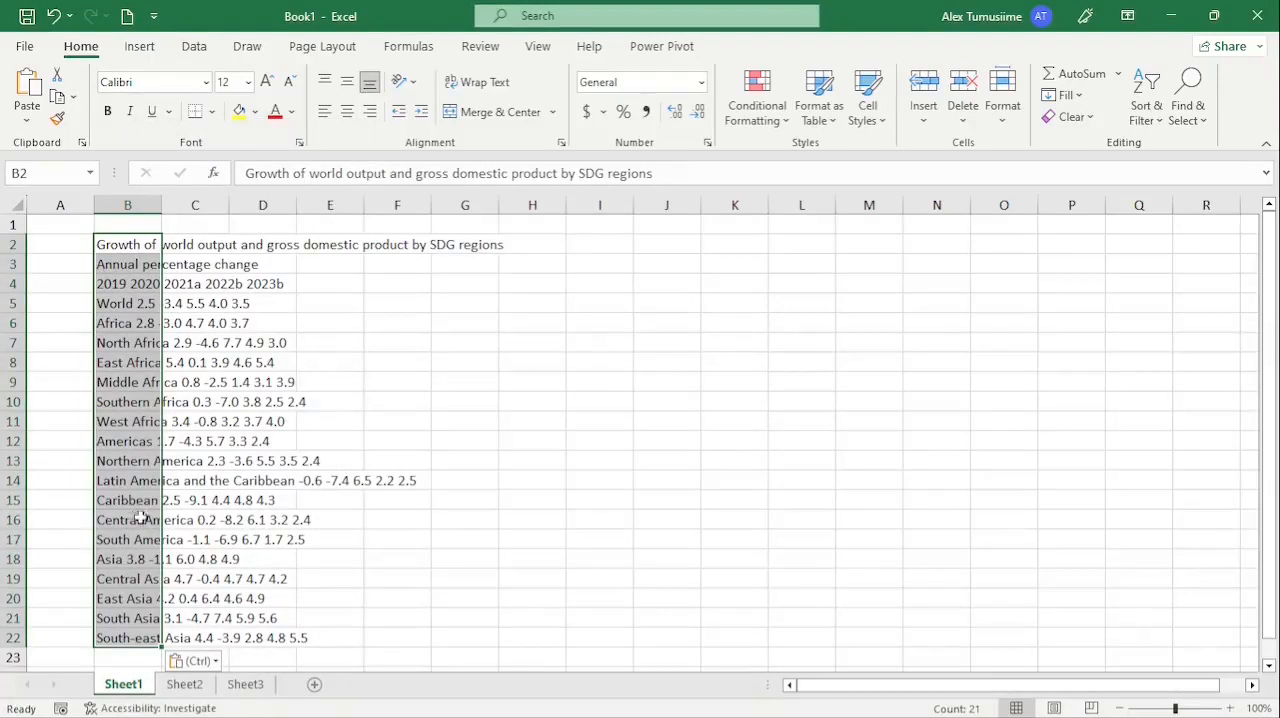
click(146, 247)
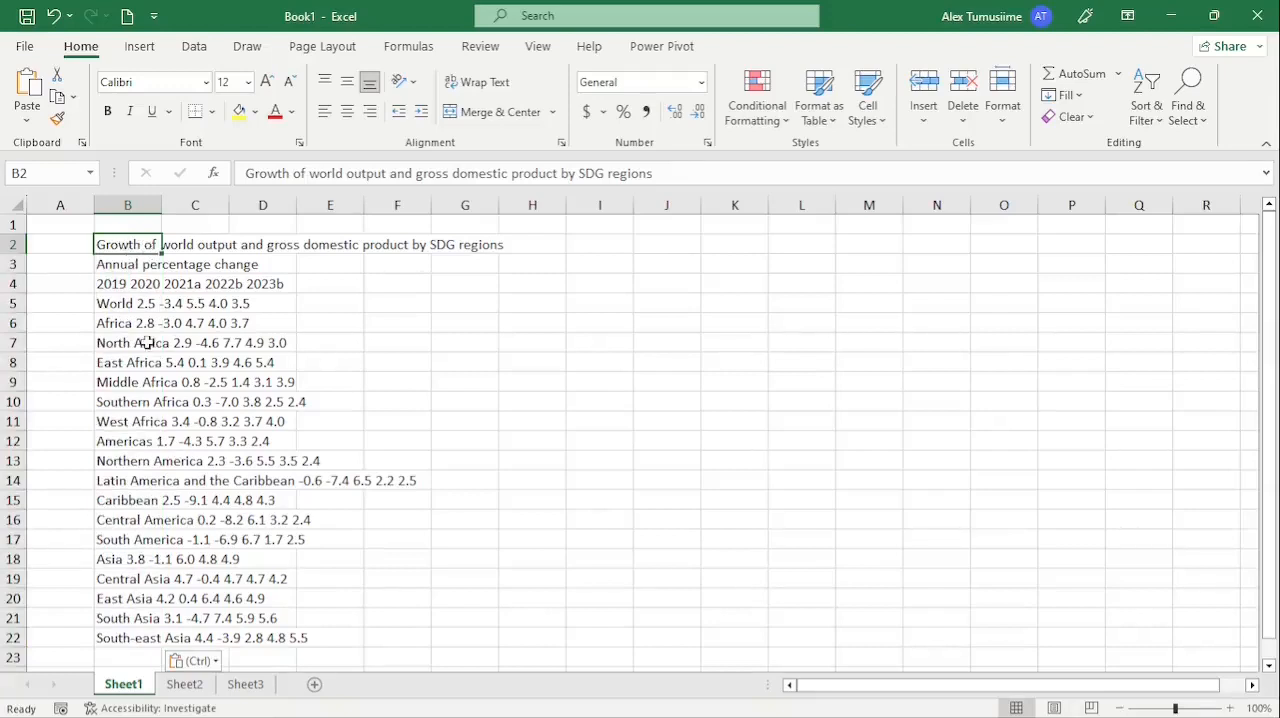
click(54, 16)
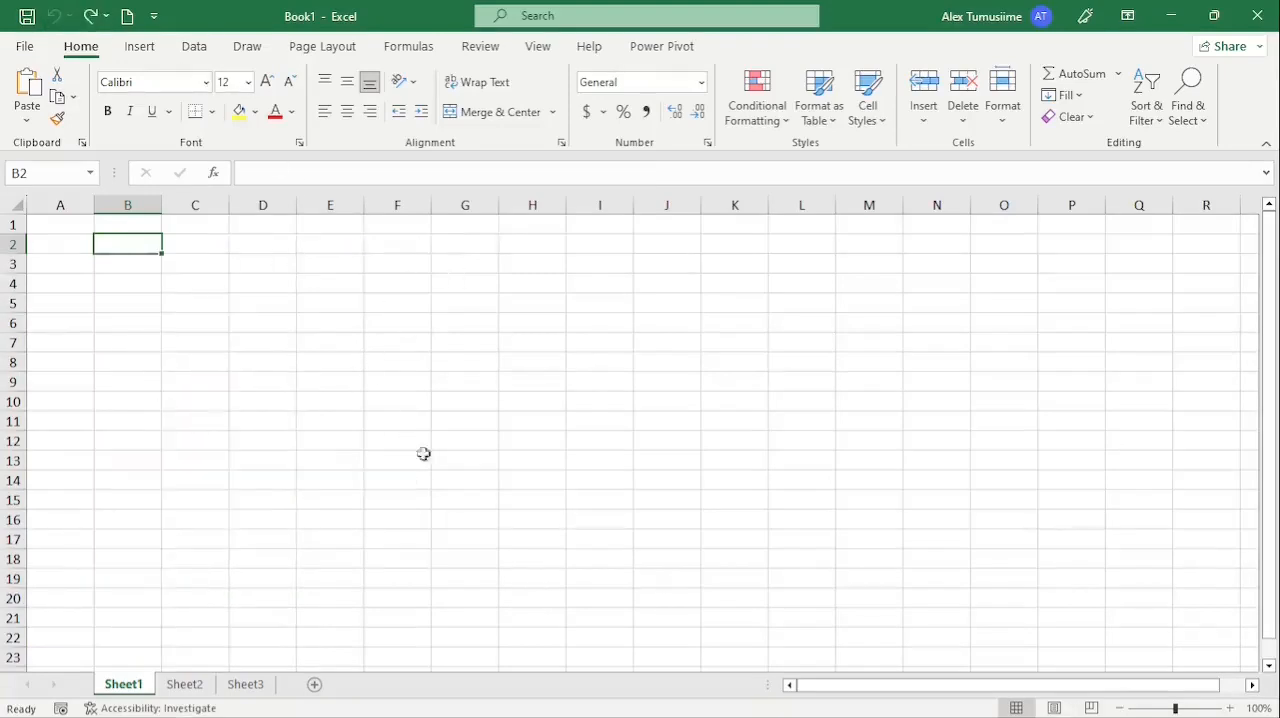
Switch to Word and open the recent SDG Regions PDF from the Desktop as an editable document.
click(389, 700)
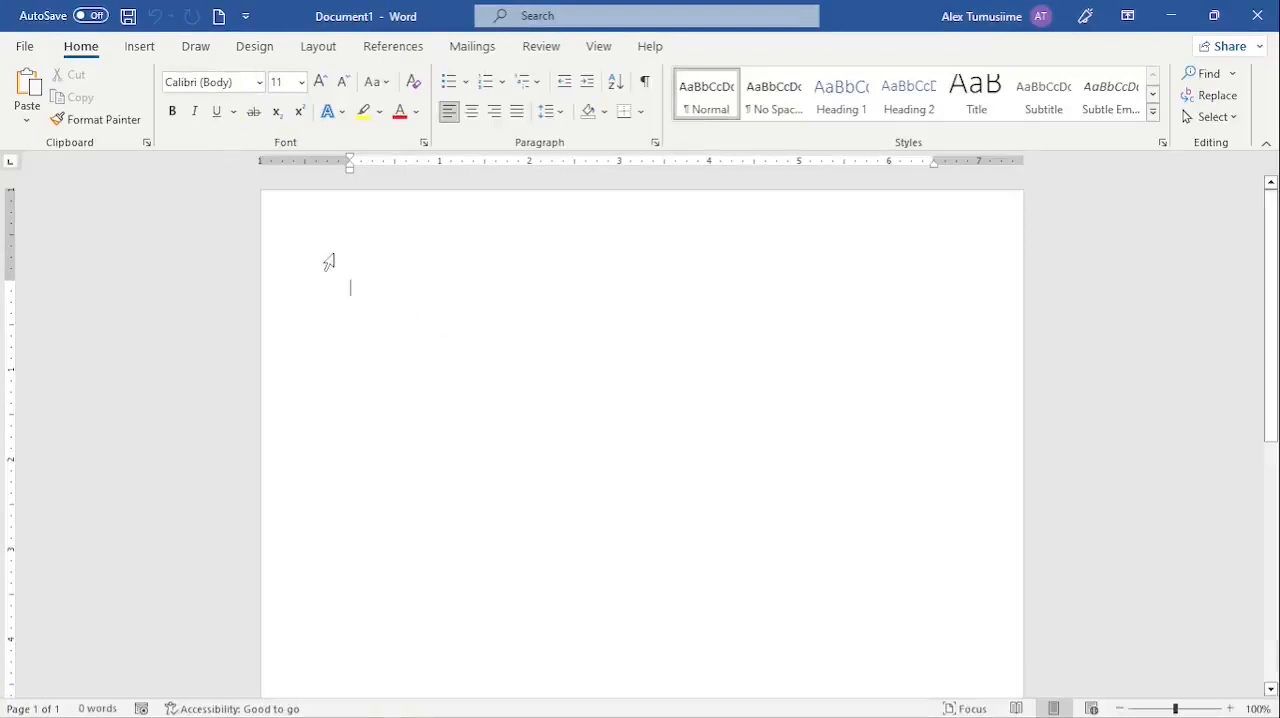
click(25, 47)
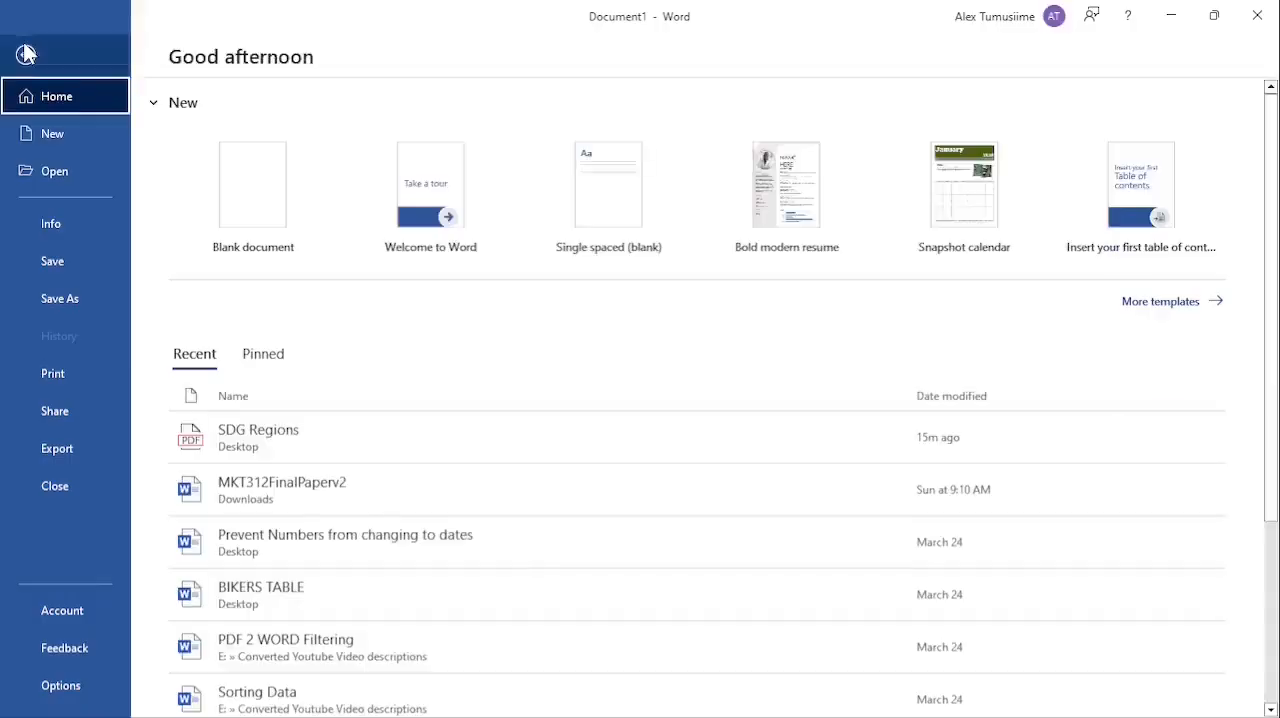
click(62, 171)
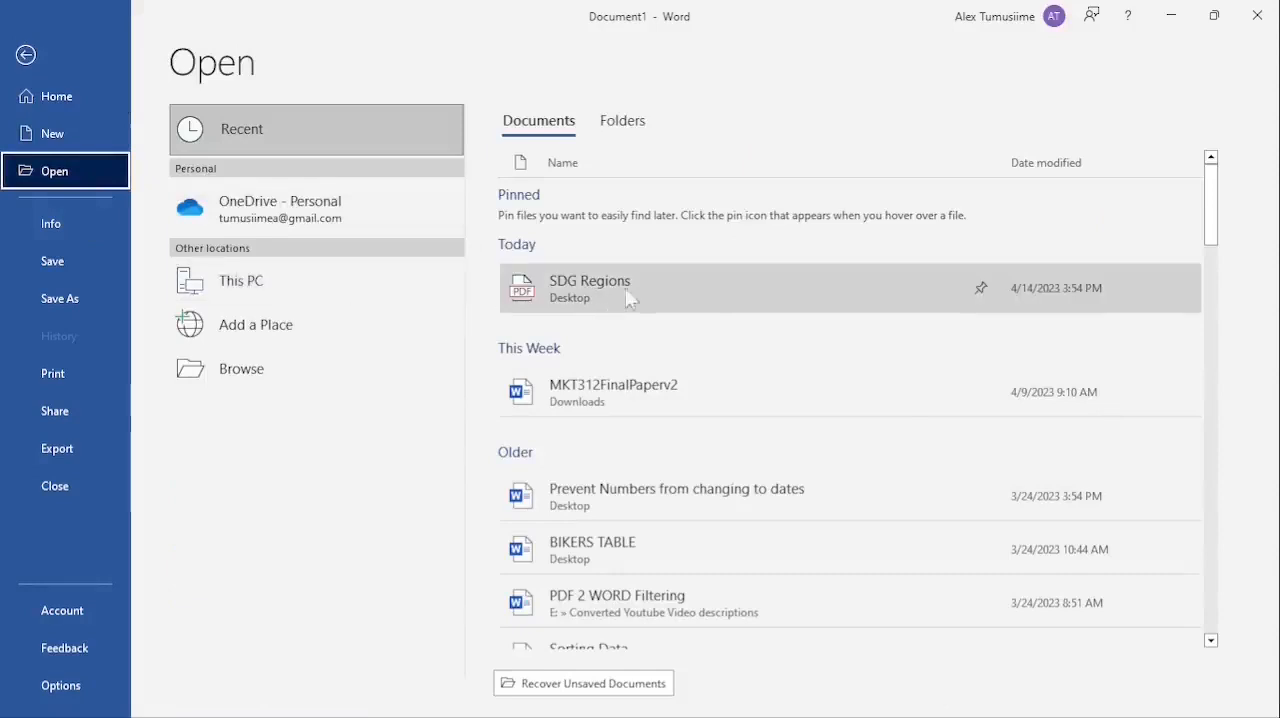
click(574, 283)
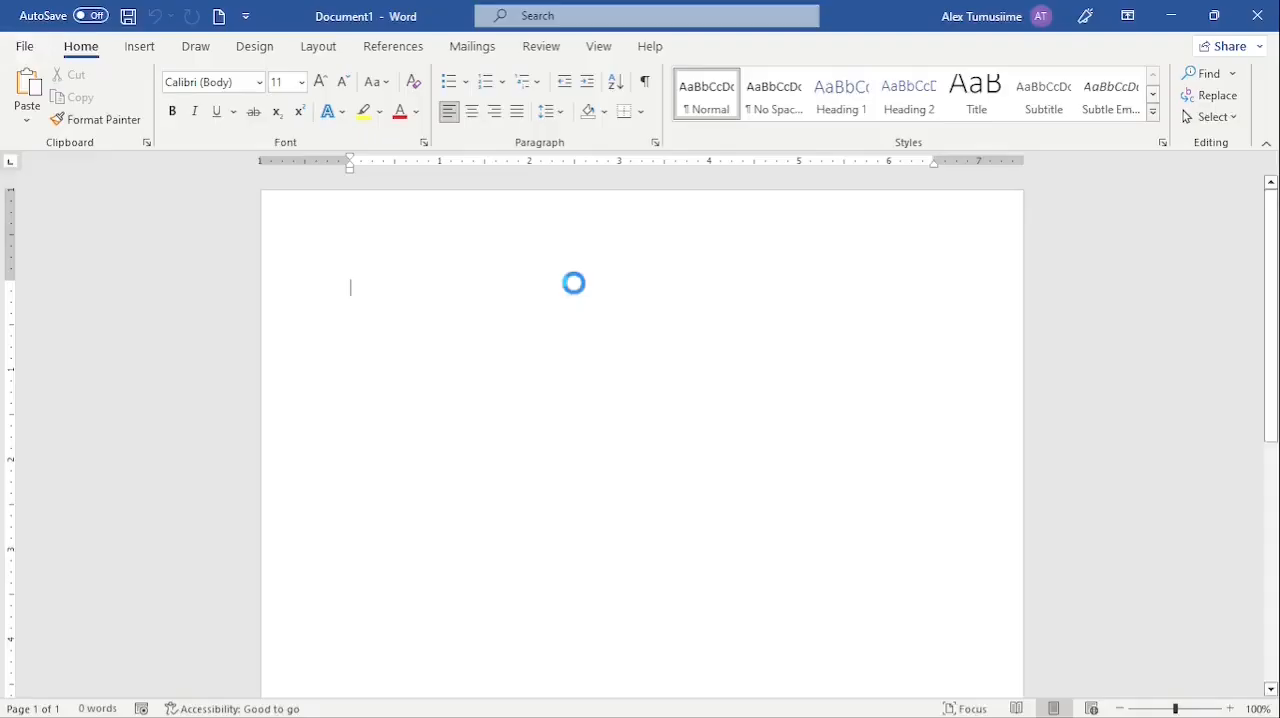
Copy Table A.4, Growth of world output and gross domestic product by SDG regions, from its title through the Oceania row.
scroll(664, 314, down, 10)
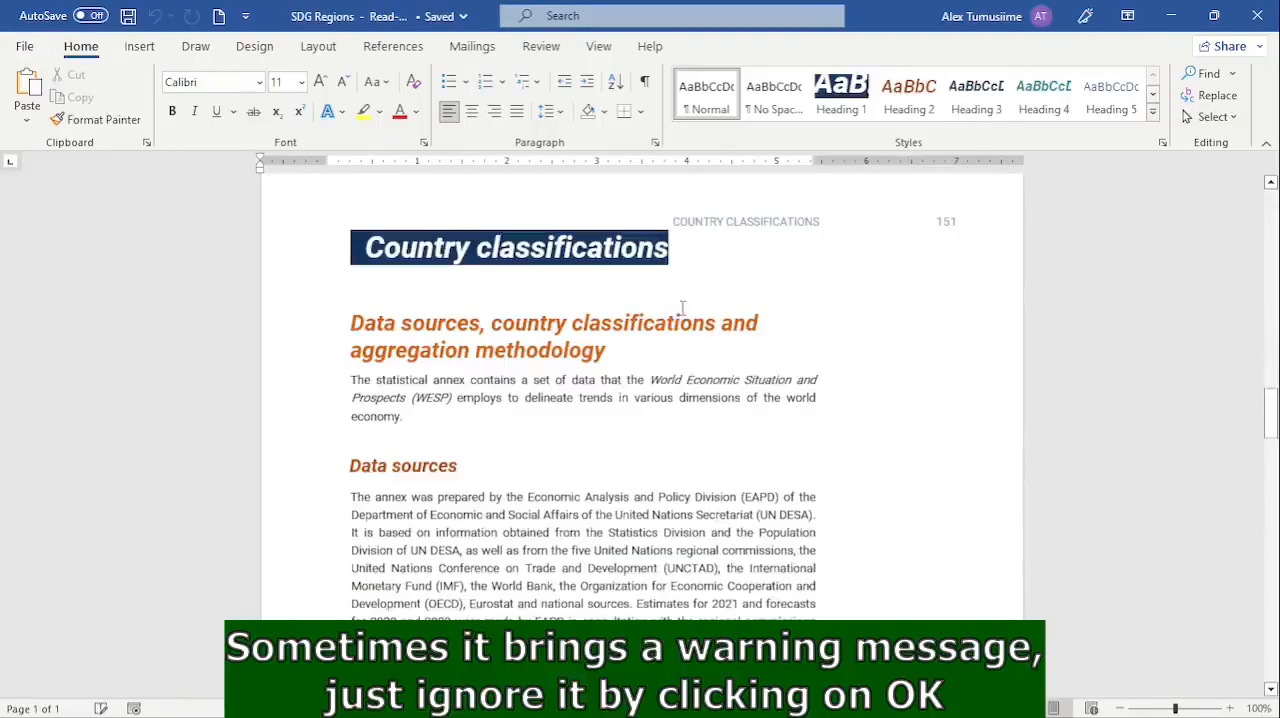
drag(1272, 350, 1274, 614)
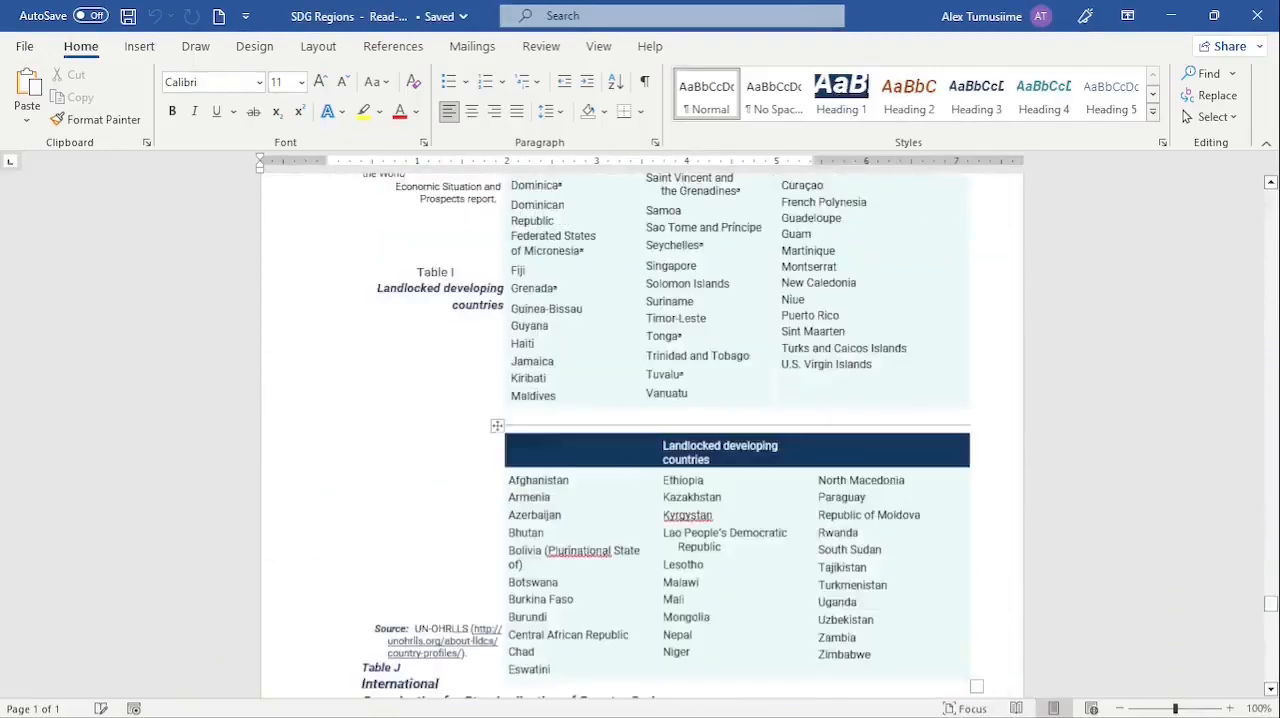
scroll(600, 420, down, 7)
scroll(631, 314, down, 15)
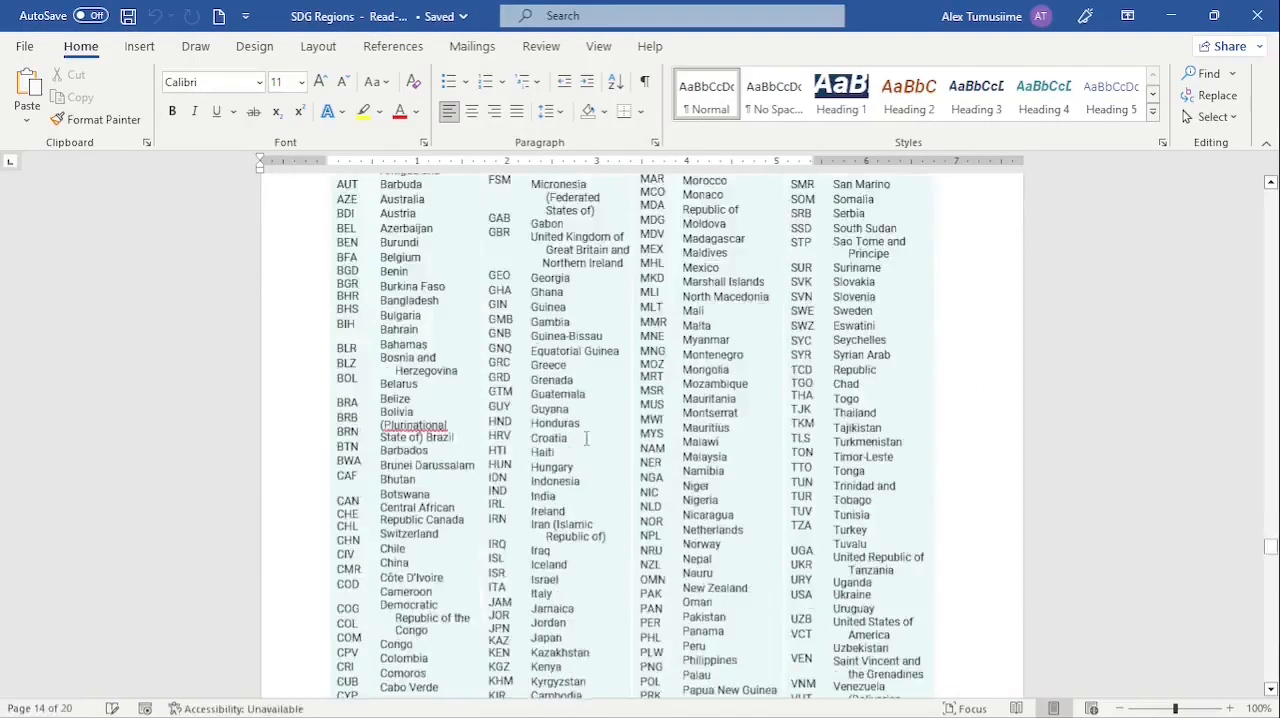
drag(1270, 547, 1258, 496)
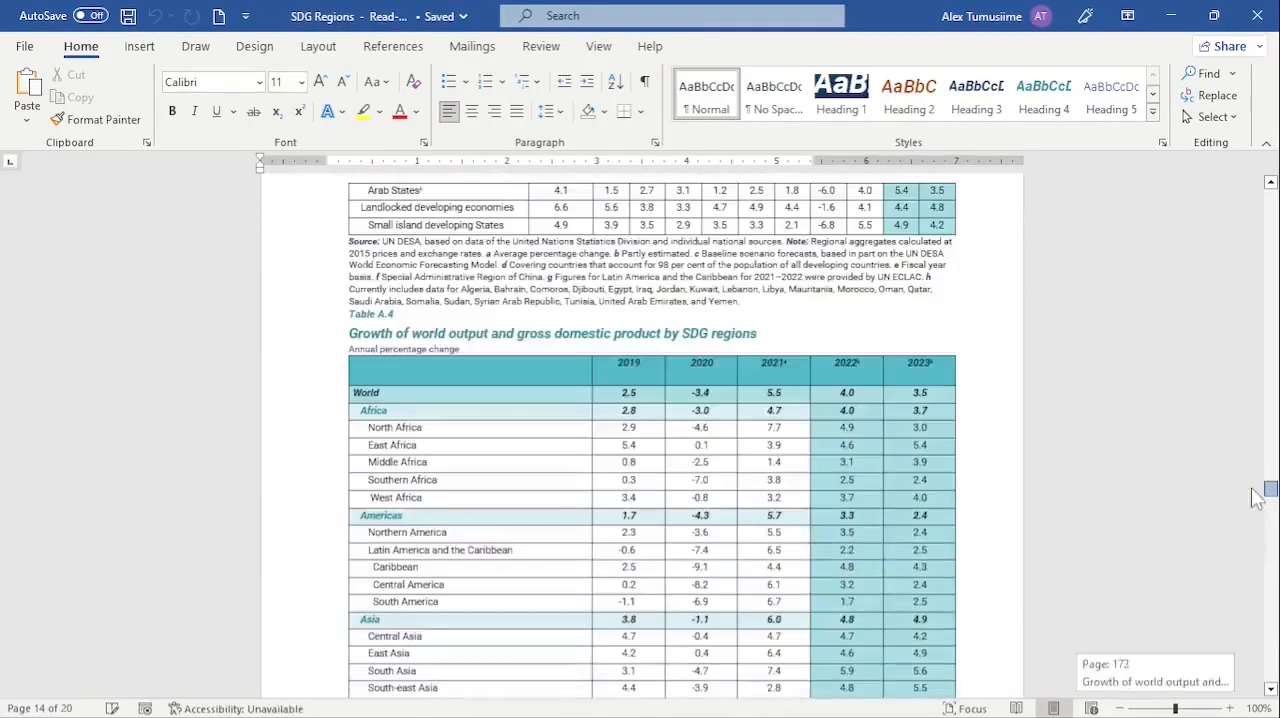
scroll(790, 510, down, 2)
scroll(621, 426, up, 1)
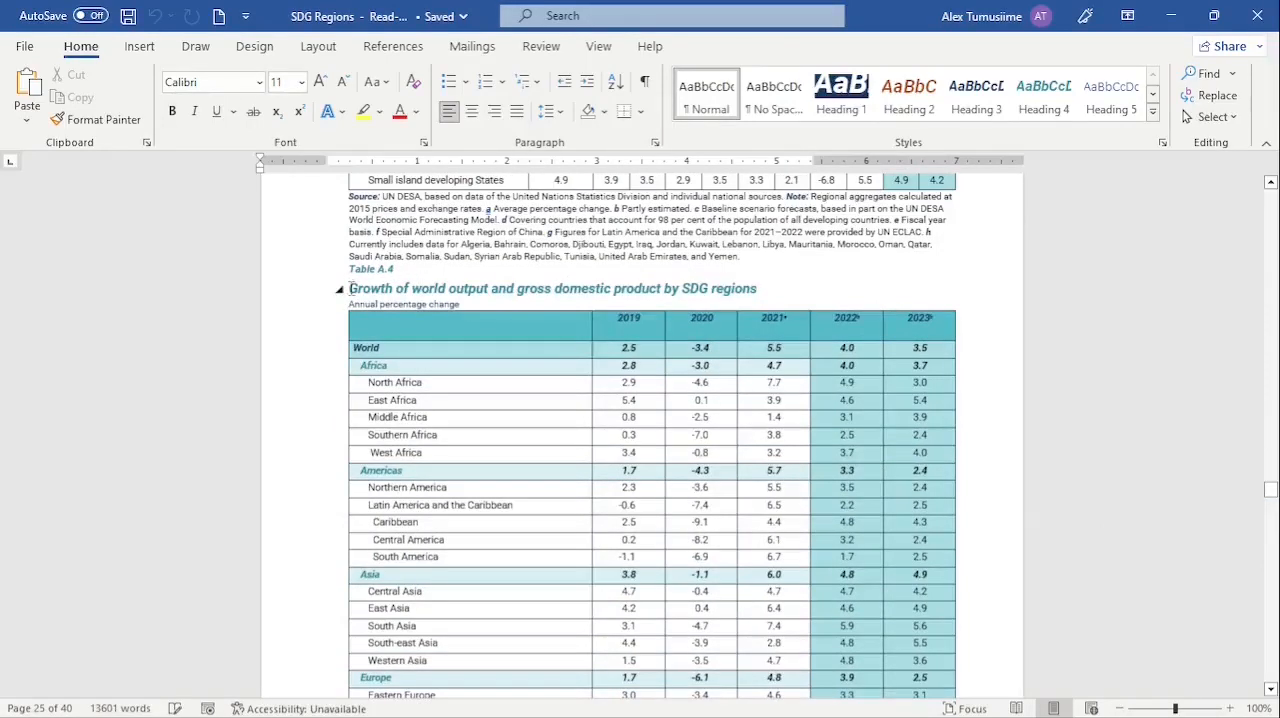
drag(352, 288, 917, 536)
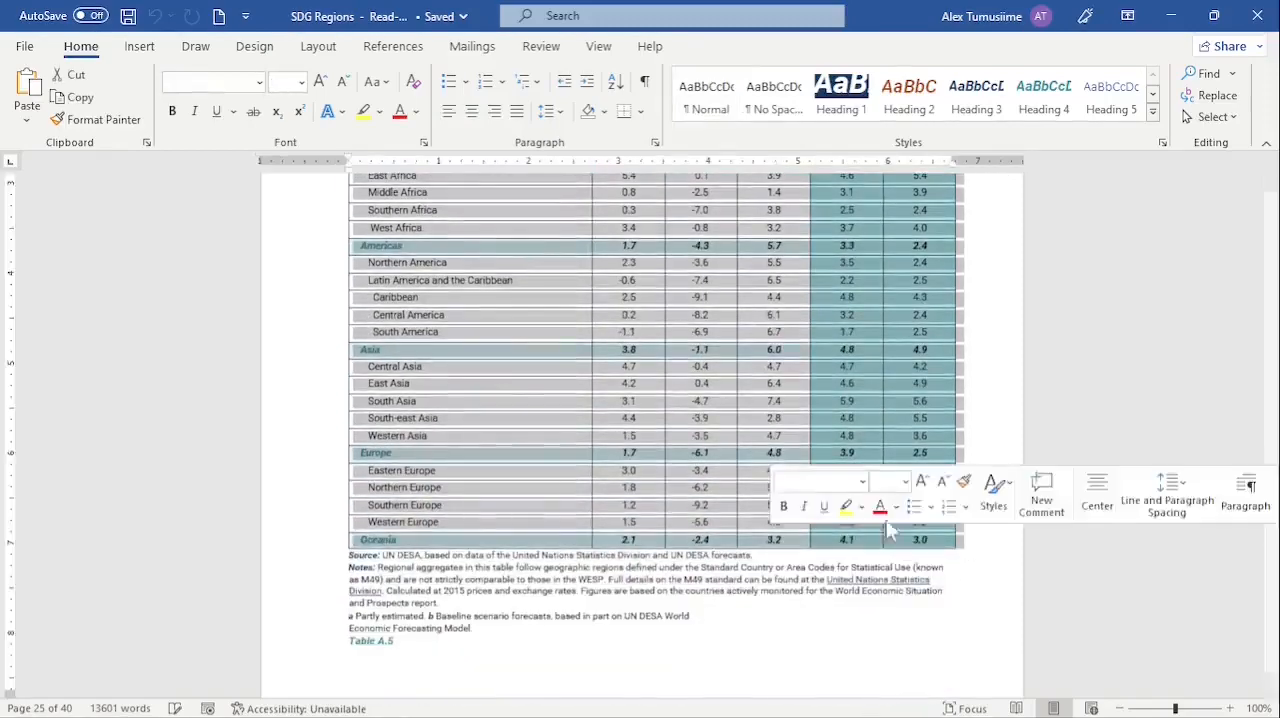
scroll(460, 390, up, 7)
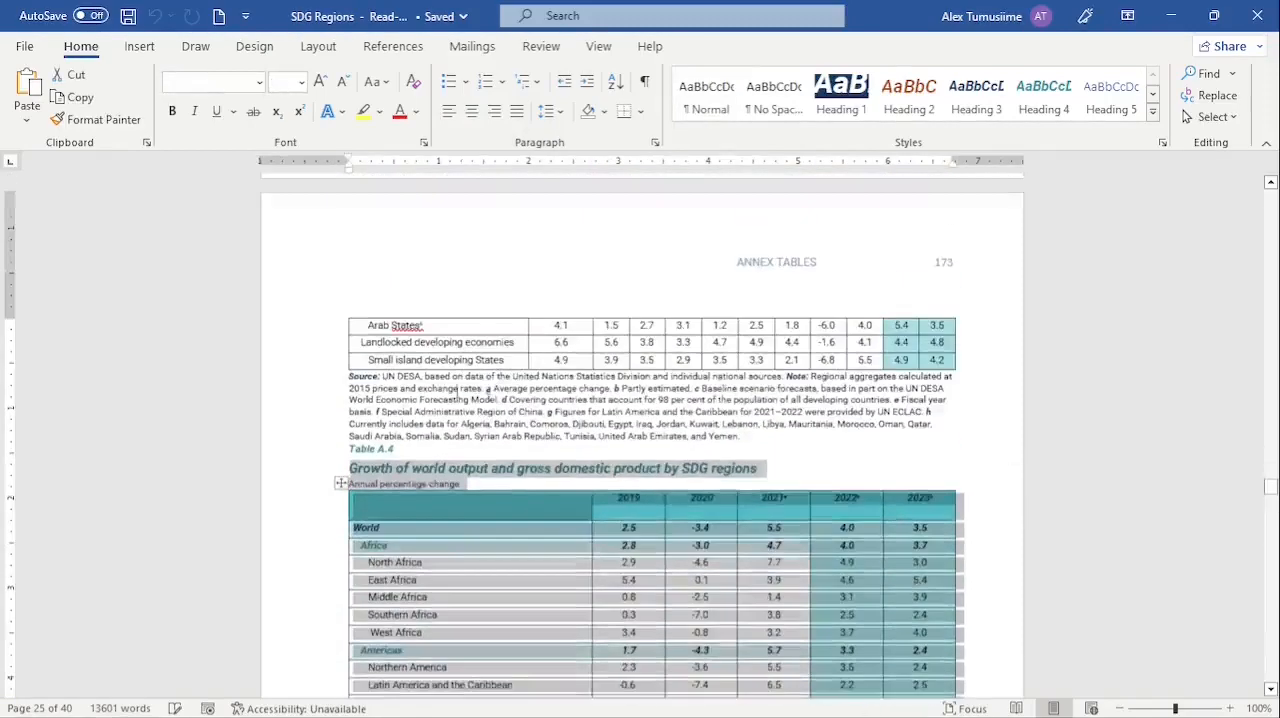
right_click(427, 470)
click(478, 150)
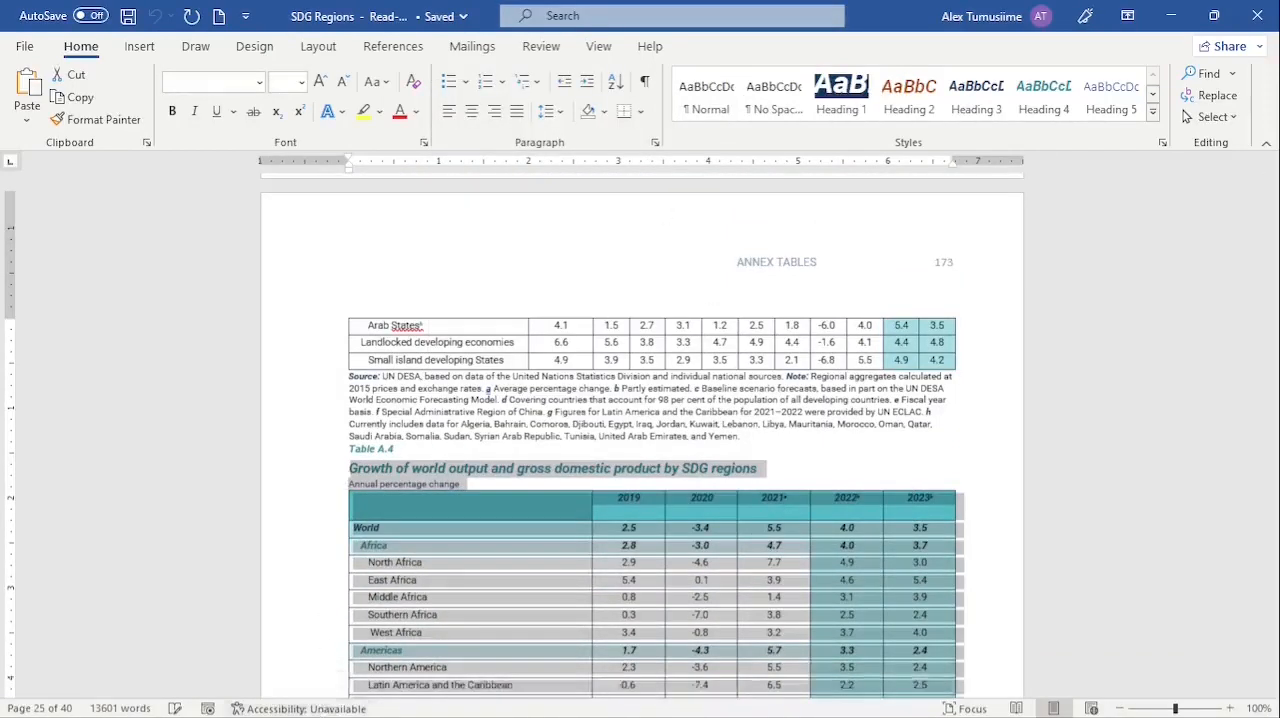
Switch to Excel, paste the table into cell B2 of Sheet1 matching the destination formatting, and widen column B to about double.
click(251, 703)
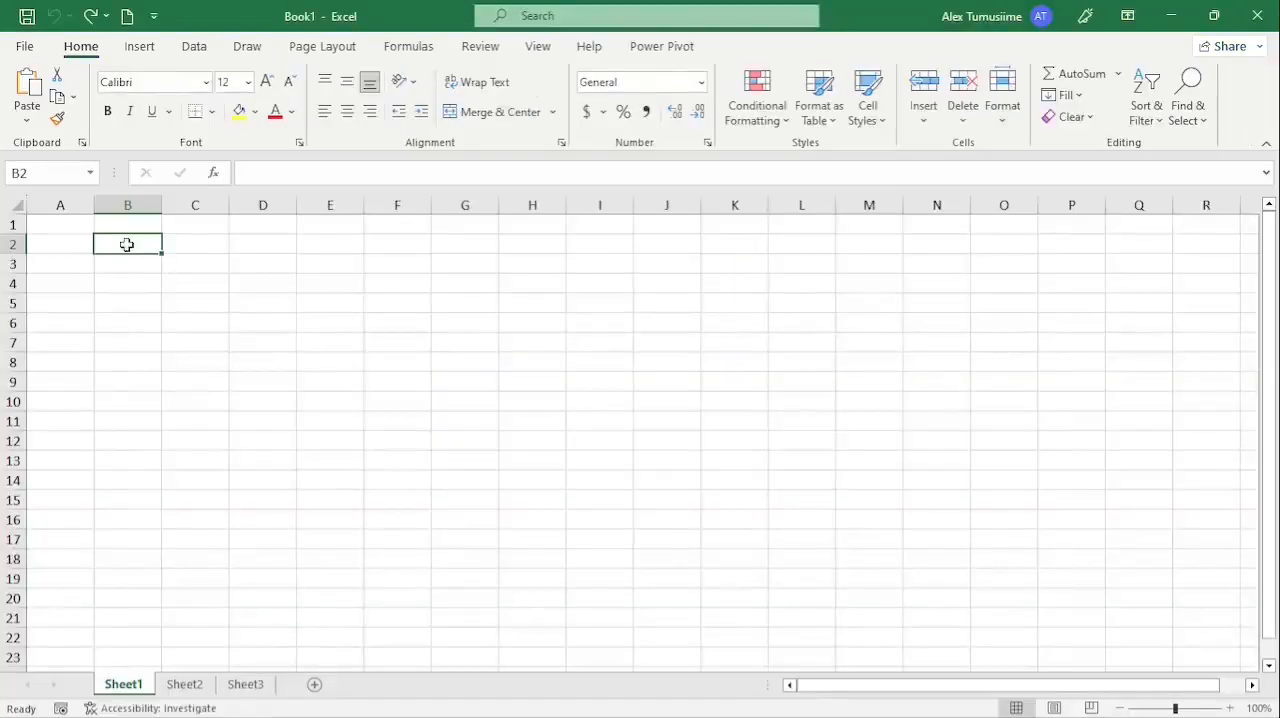
right_click(129, 248)
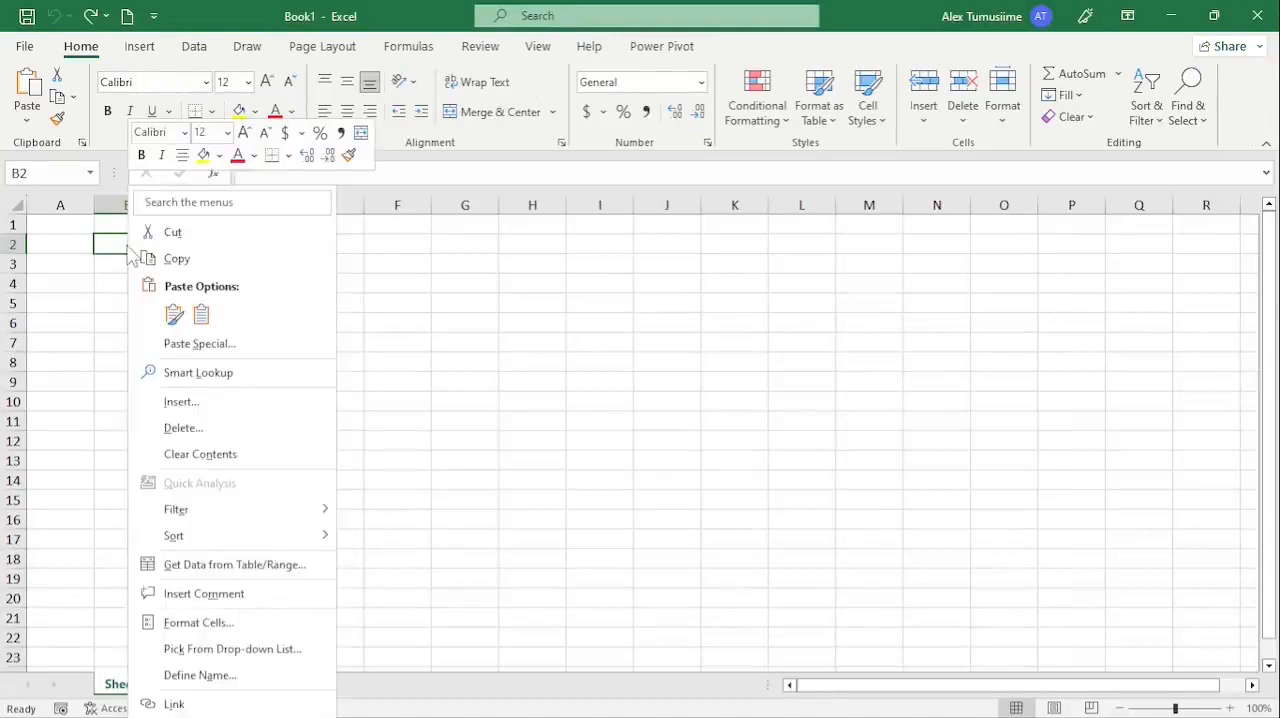
click(174, 315)
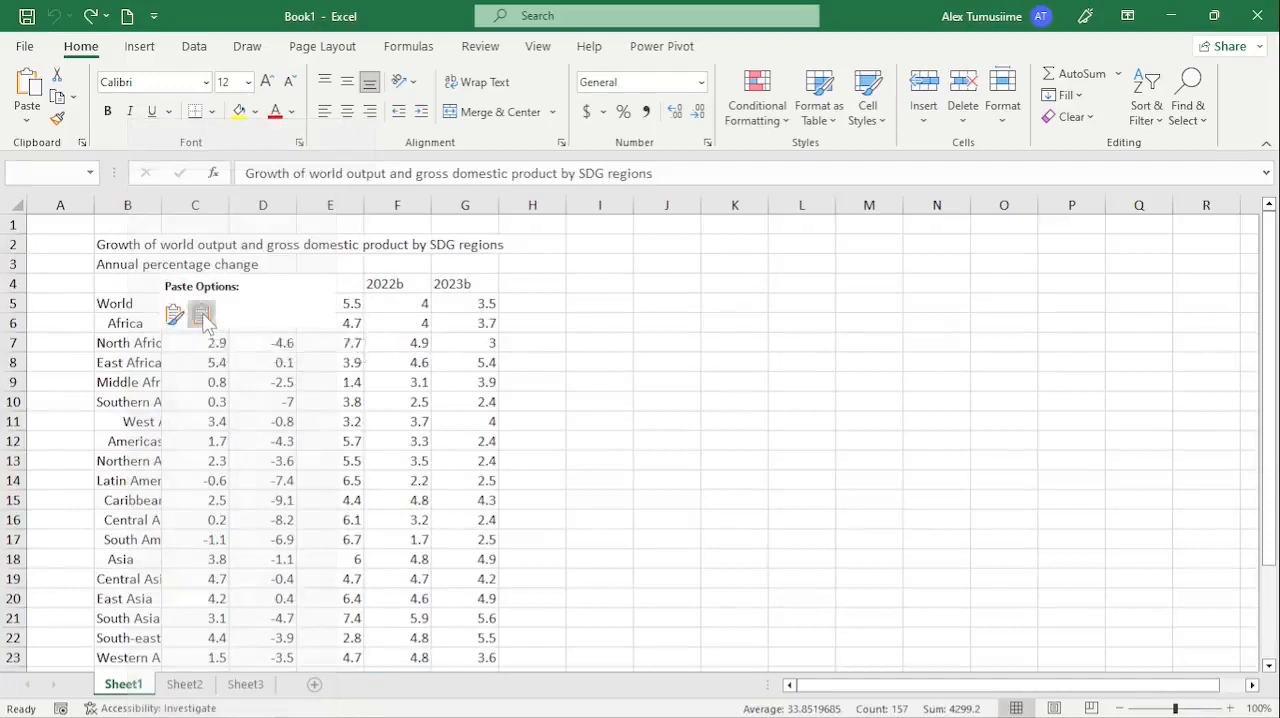
click(202, 316)
click(355, 366)
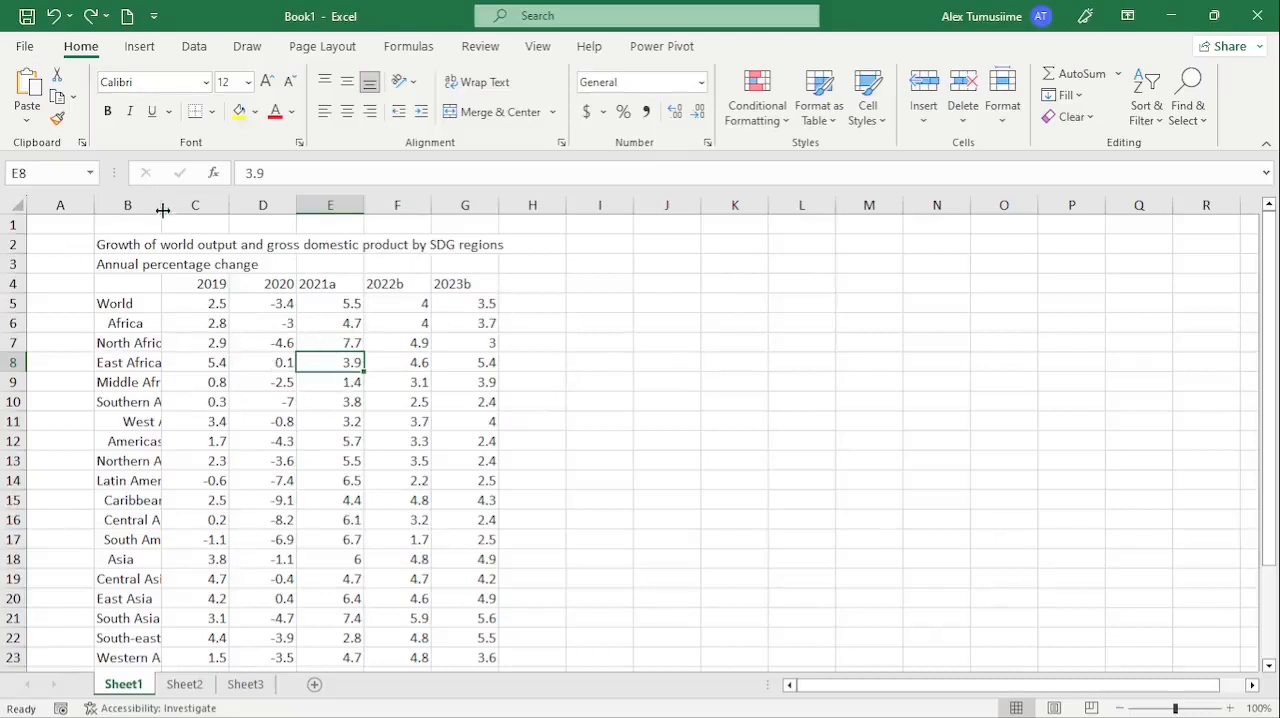
drag(162, 206, 238, 218)
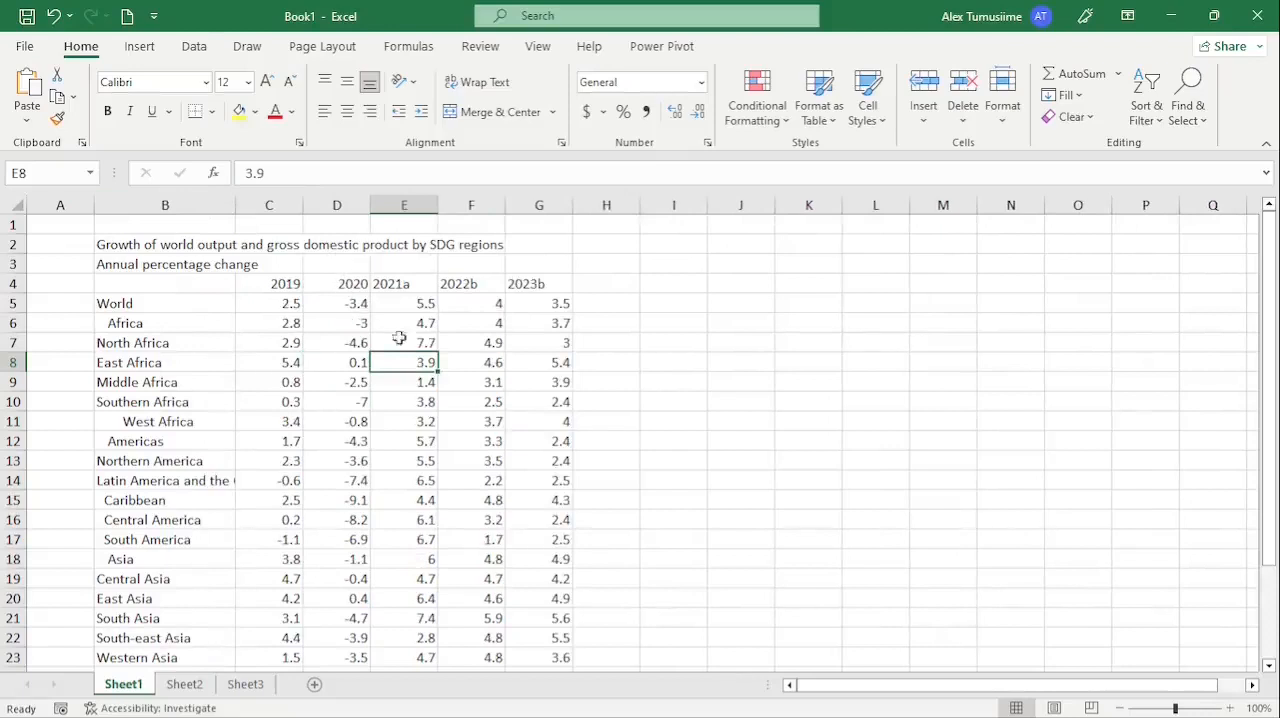